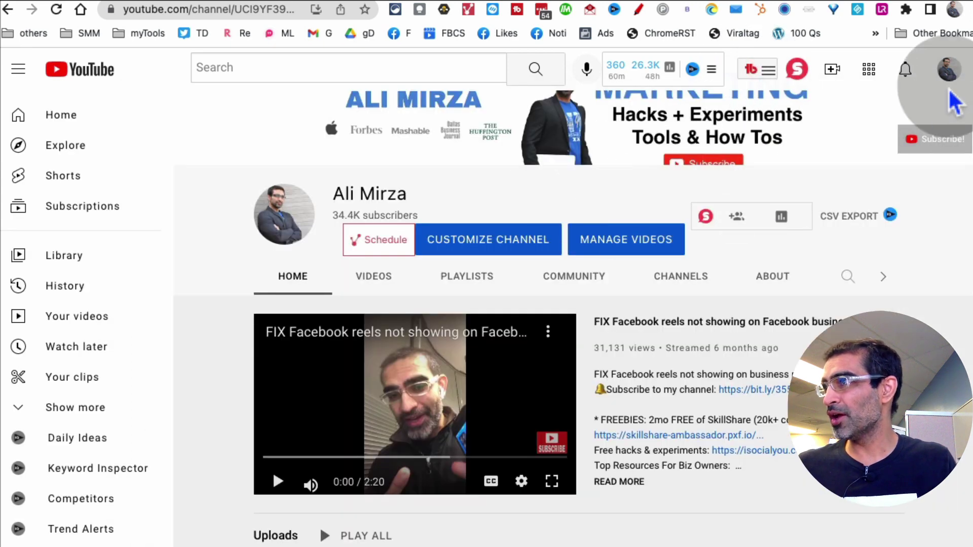
# - Open the account menu from the profile avatar at the top right of the channel page
pyautogui.click(949, 69)
# - Go to YouTube Studio from the account menu
pyautogui.click(834, 197)
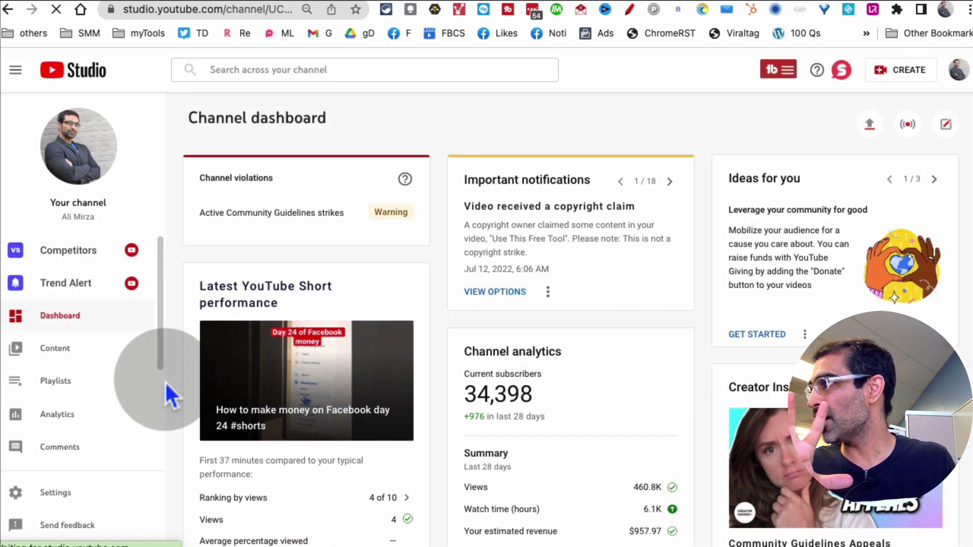
pyautogui.scroll(-2, 165, 381)
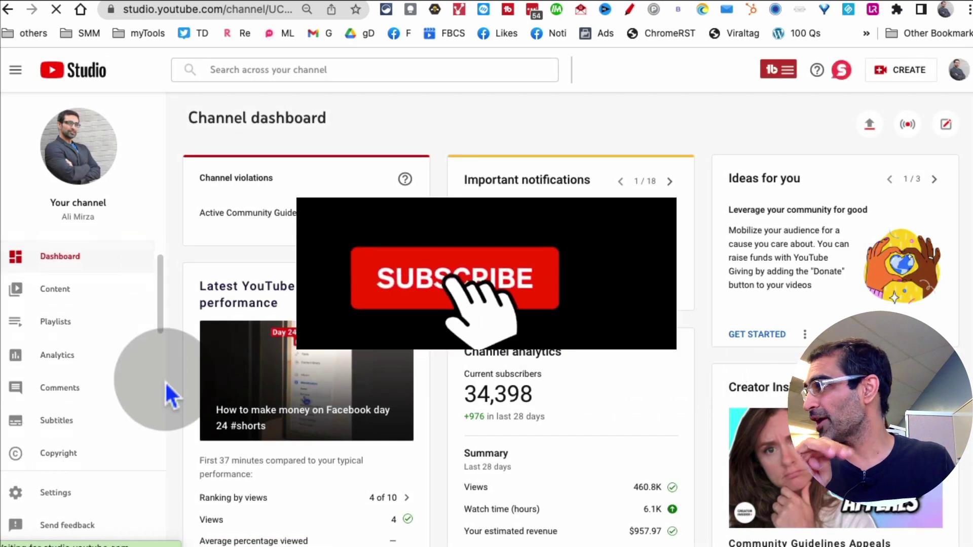
pyautogui.scroll(-2, 165, 381)
pyautogui.scroll(-1, 165, 388)
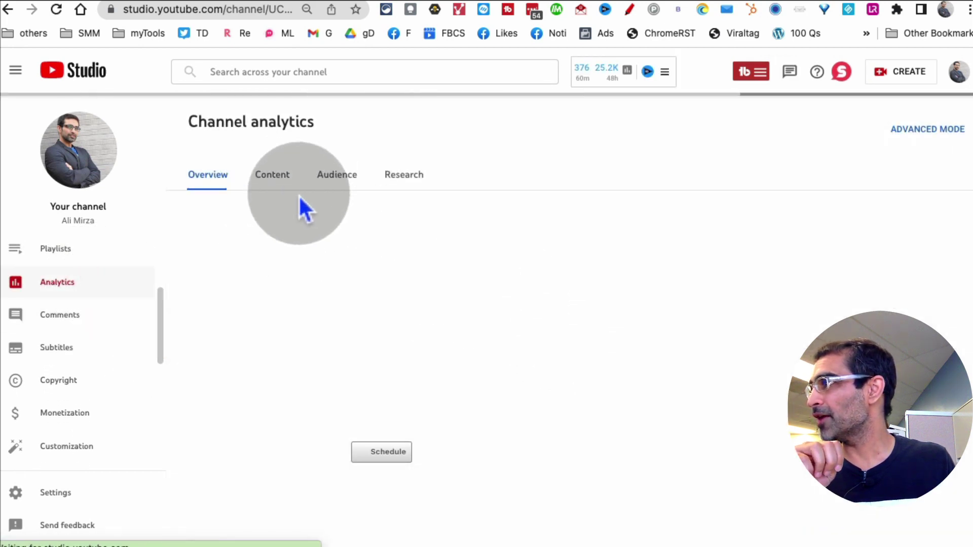
# - Open the Content tab of Channel analytics to view Shorts performance
pyautogui.click(275, 177)
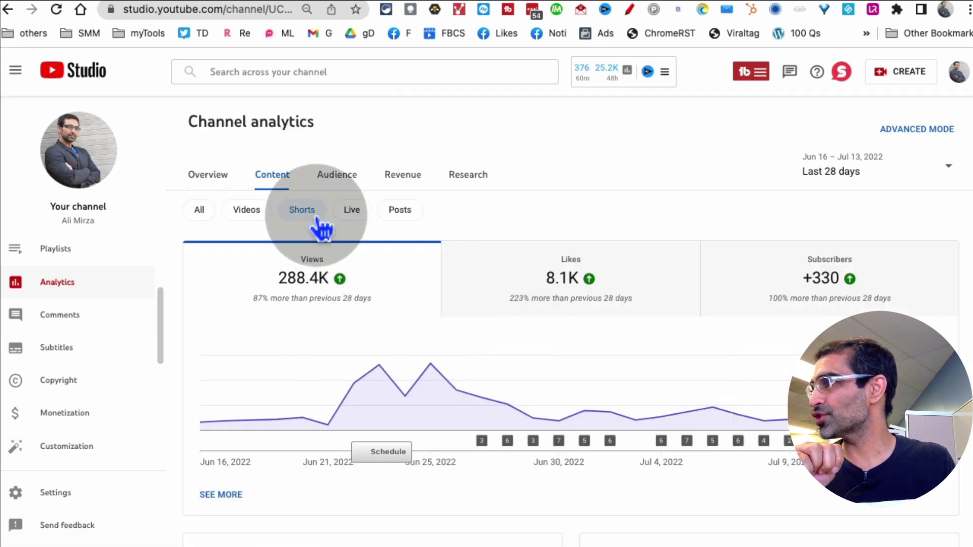
pyautogui.scroll(-3, 609, 299)
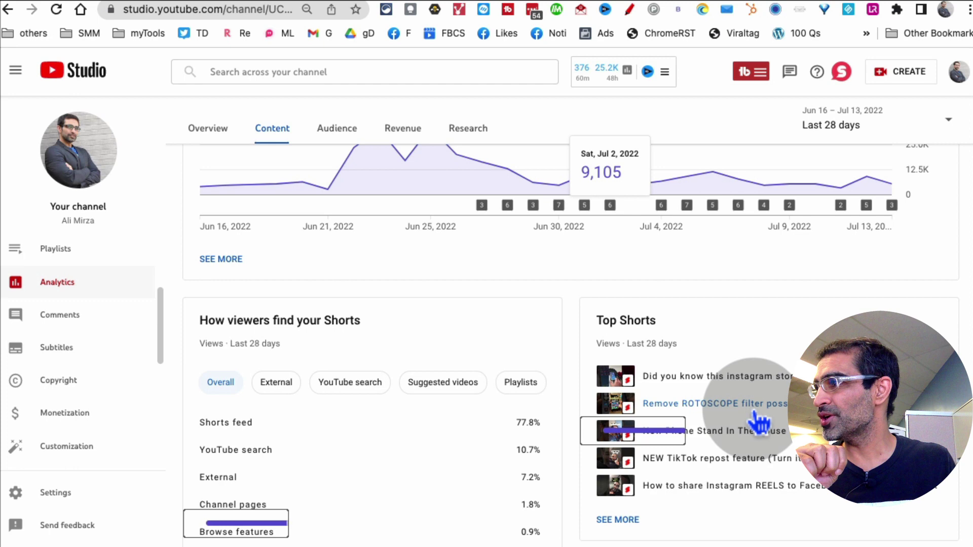
pyautogui.scroll(-1, 753, 415)
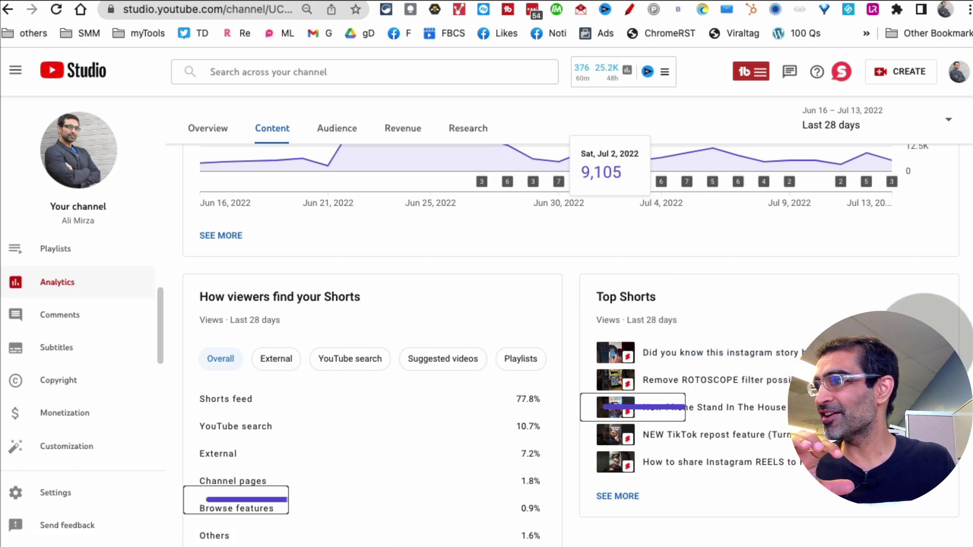
# - Open the Rotoscope Short's reach analytics and highlight External traffic: 16.6% share, mainly Google Search
pyautogui.click(749, 380)
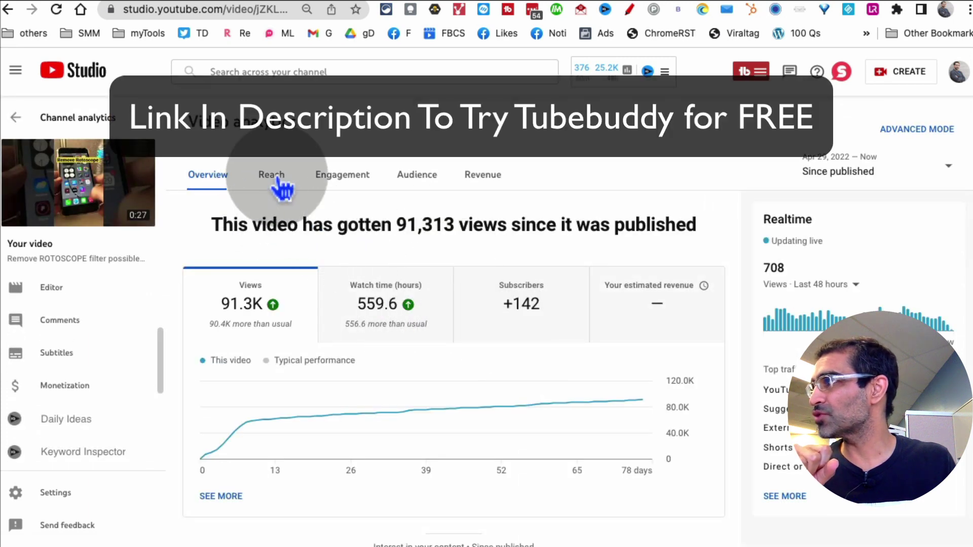
pyautogui.scroll(-2, 456, 324)
pyautogui.scroll(-2, 453, 327)
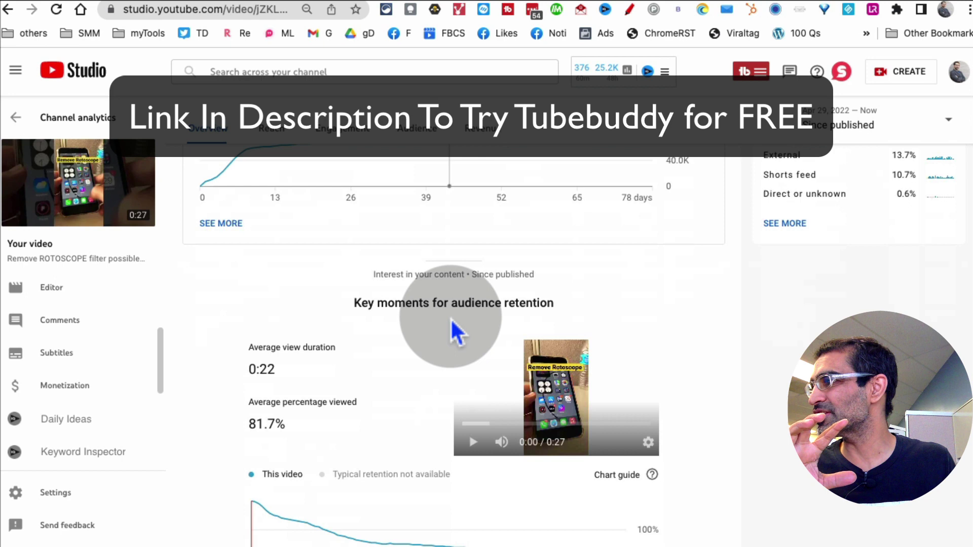
pyautogui.scroll(-1, 464, 318)
pyautogui.scroll(5, 478, 314)
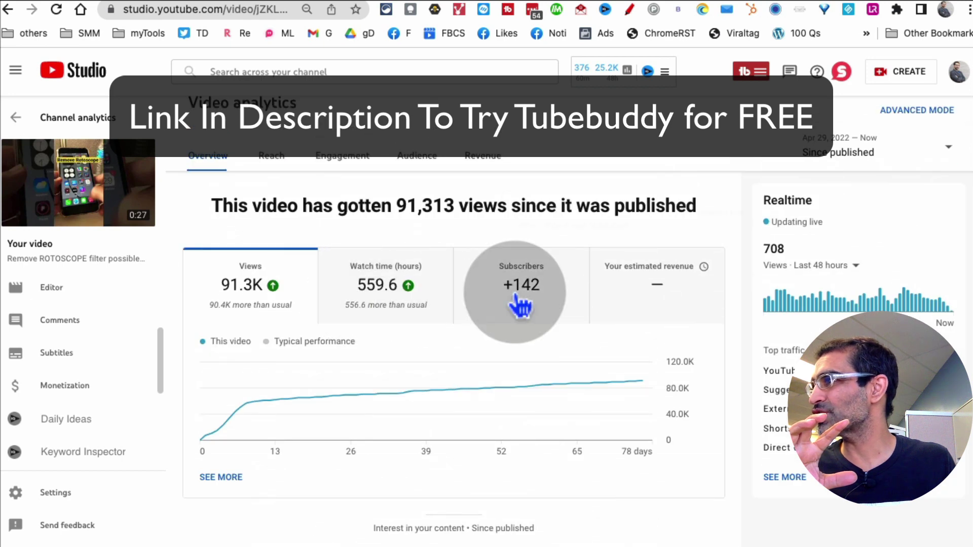
pyautogui.scroll(-2, 593, 327)
pyautogui.scroll(-2, 644, 342)
pyautogui.scroll(-1, 645, 356)
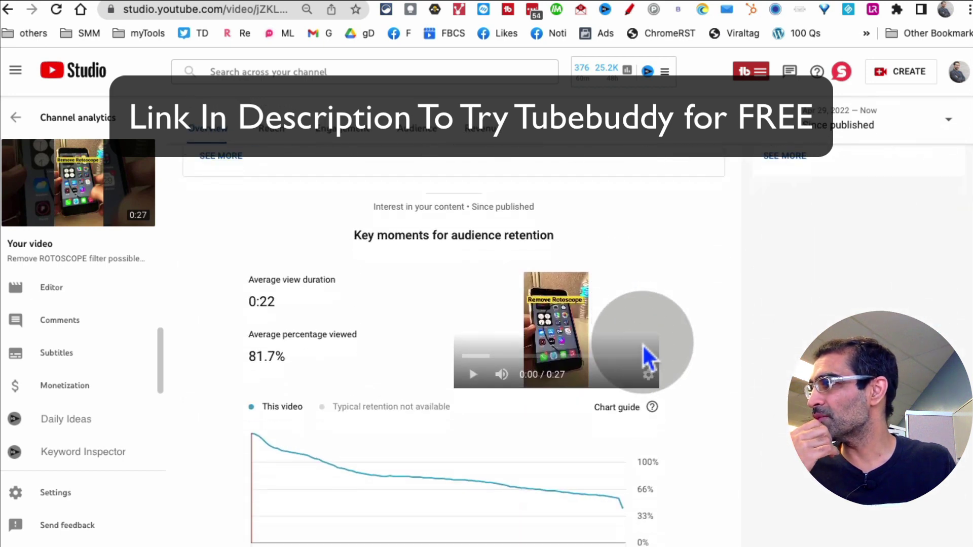
pyautogui.scroll(-1, 669, 342)
pyautogui.scroll(3, 730, 339)
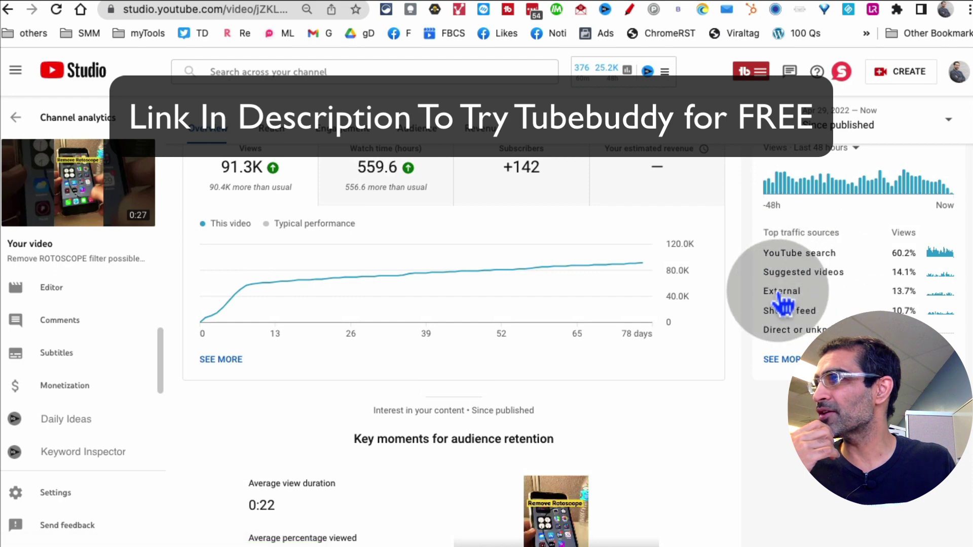
pyautogui.moveTo(757, 291)
pyautogui.mouseDown()
pyautogui.moveTo(878, 304)
pyautogui.moveTo(913, 289)
pyautogui.mouseUp()
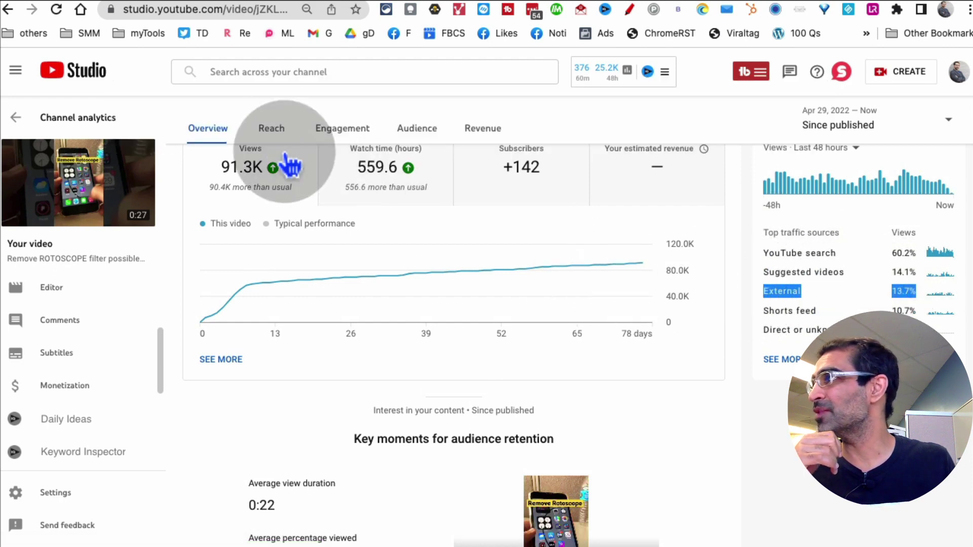
pyautogui.click(273, 131)
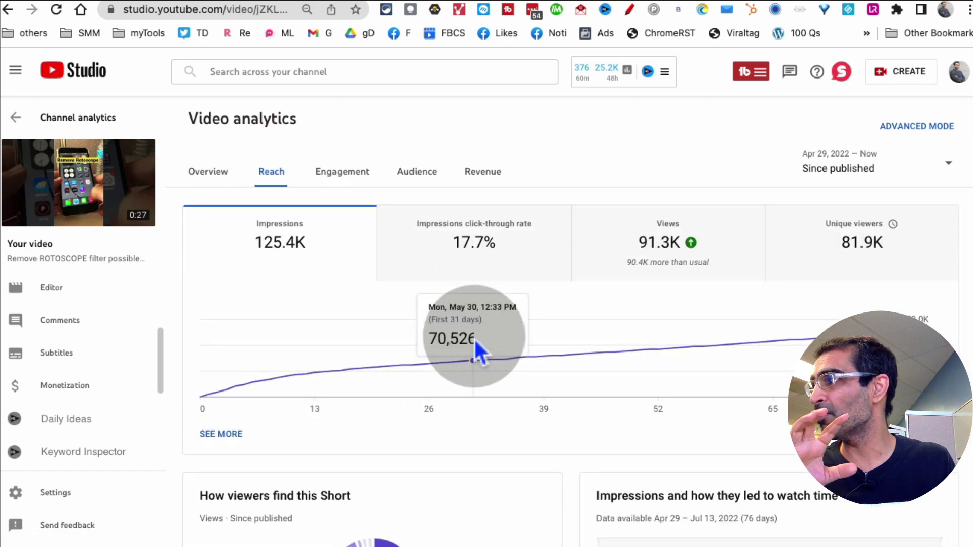
pyautogui.scroll(-2, 474, 350)
pyautogui.scroll(-2, 473, 352)
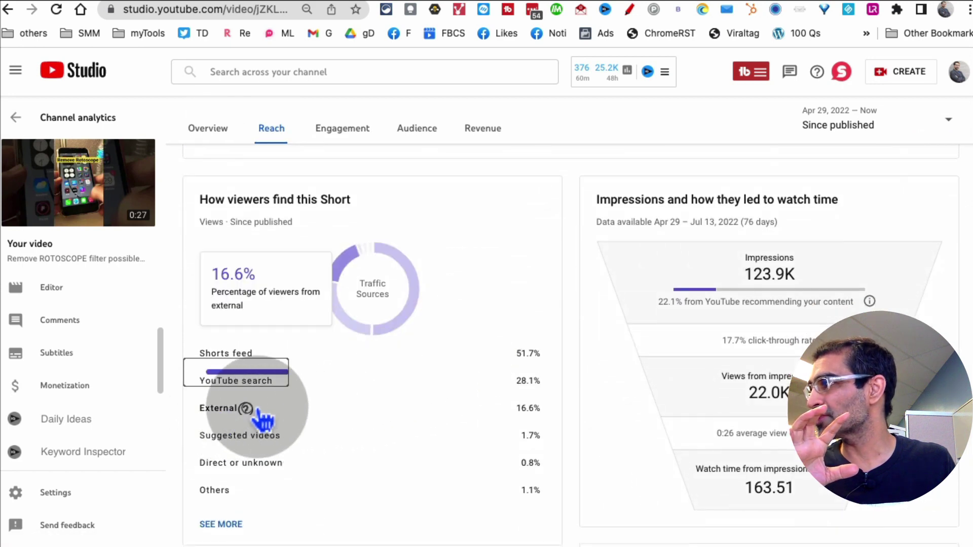
pyautogui.moveTo(544, 409); pyautogui.dragTo(518, 410)
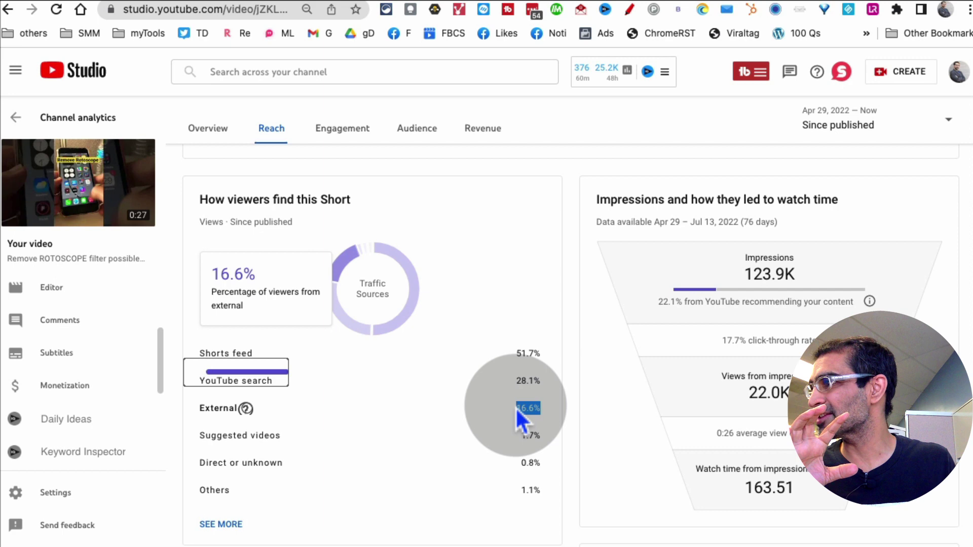
pyautogui.scroll(-3, 506, 404)
pyautogui.scroll(-1, 506, 404)
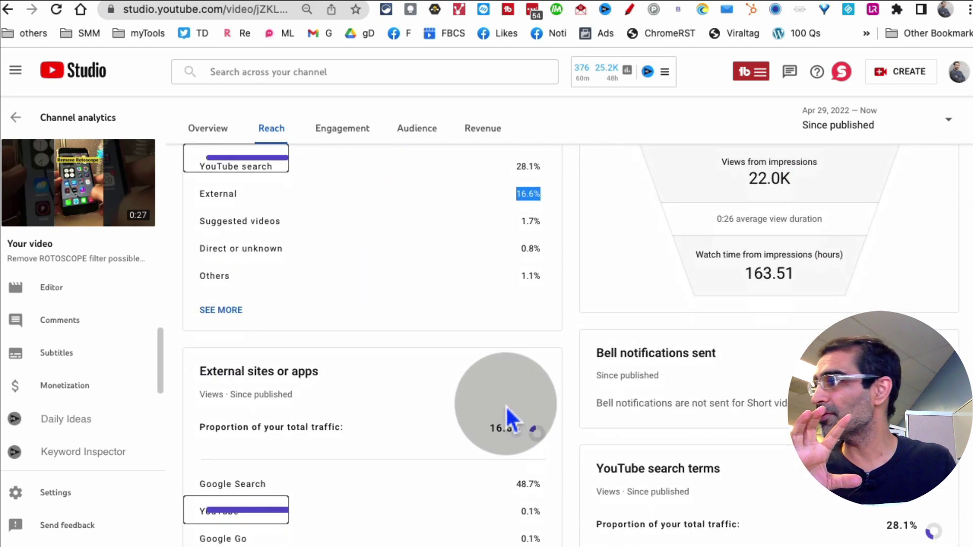
pyautogui.scroll(-1, 508, 416)
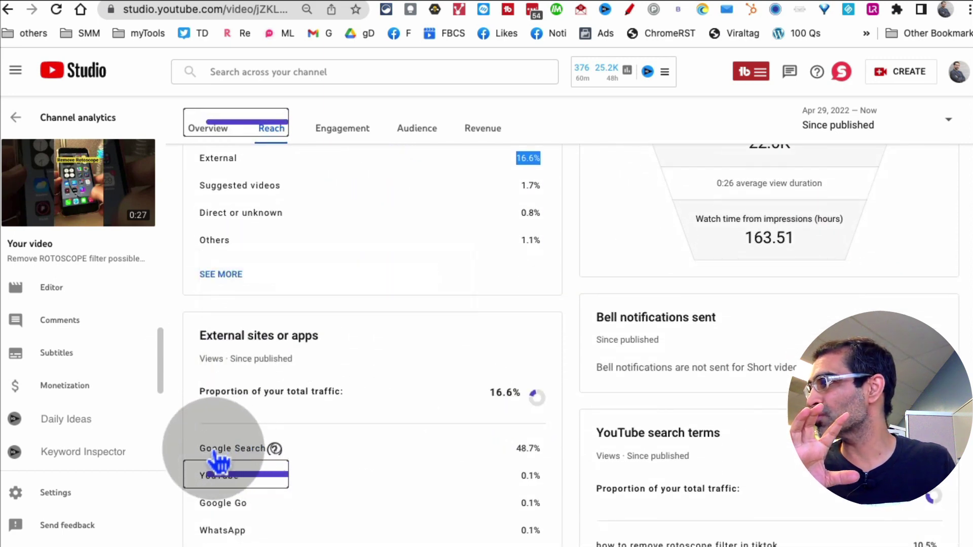
pyautogui.moveTo(201, 450); pyautogui.dragTo(445, 456)
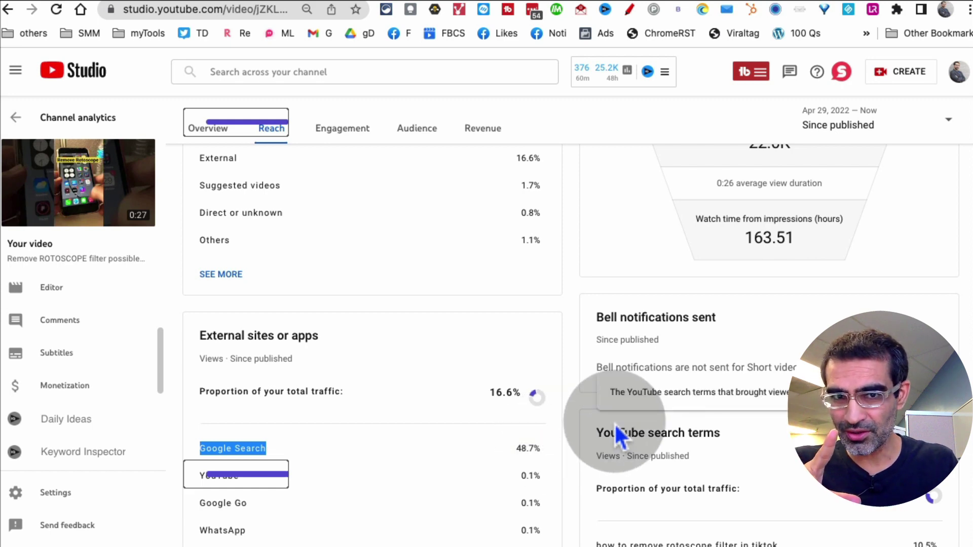
pyautogui.scroll(10, 532, 373)
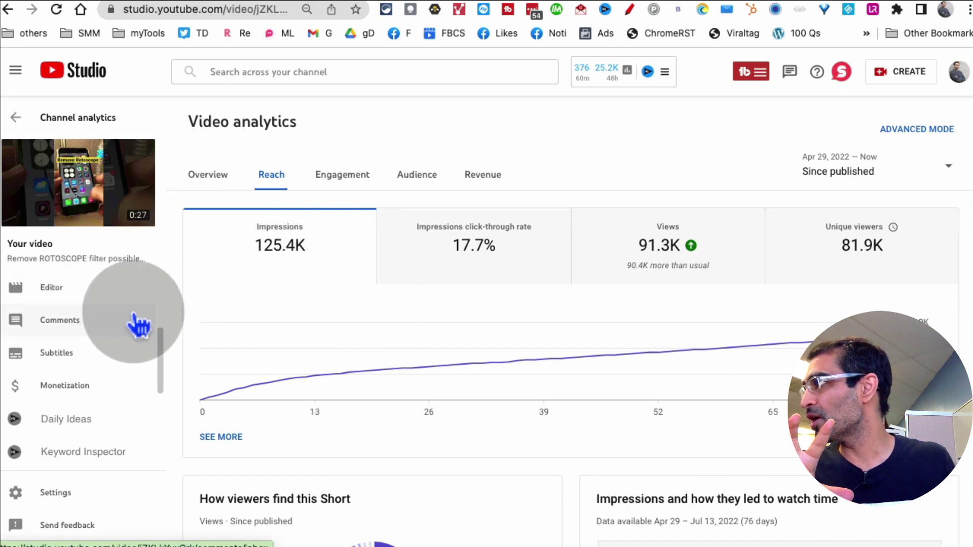
pyautogui.scroll(2, 120, 340)
# - Open the Short's details and select 'Remove ROTOSCOPE filter' in its title
pyautogui.click(84, 358)
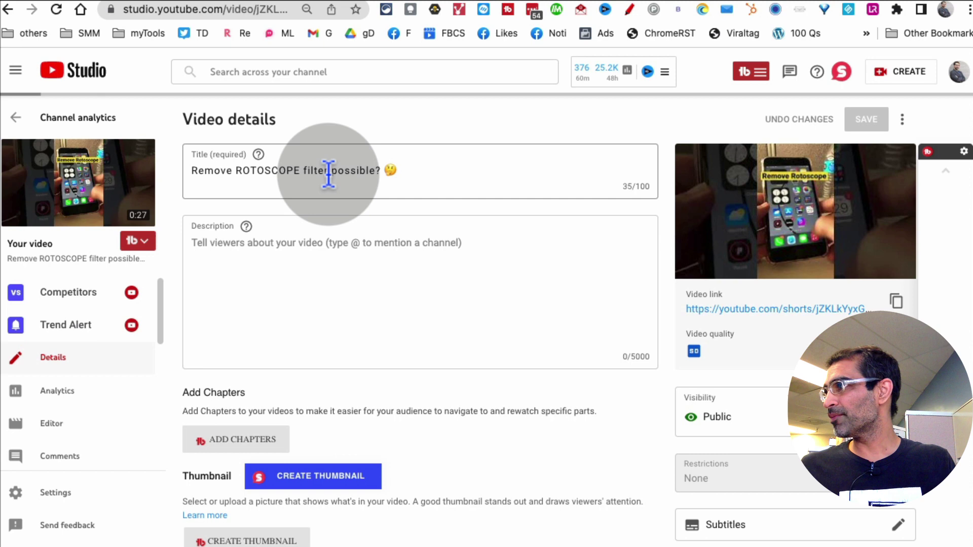
pyautogui.moveTo(330, 172); pyautogui.dragTo(191, 173)
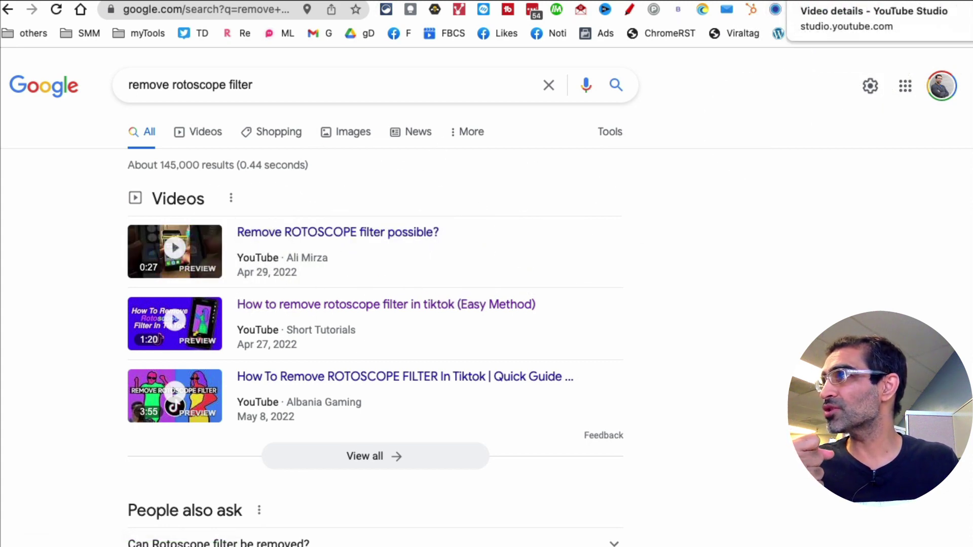
# - Run TubeBuddy Keyword Explorer on 'remove rotoscope filter', getting a Fair 25/100 score
pyautogui.click(807, 2)
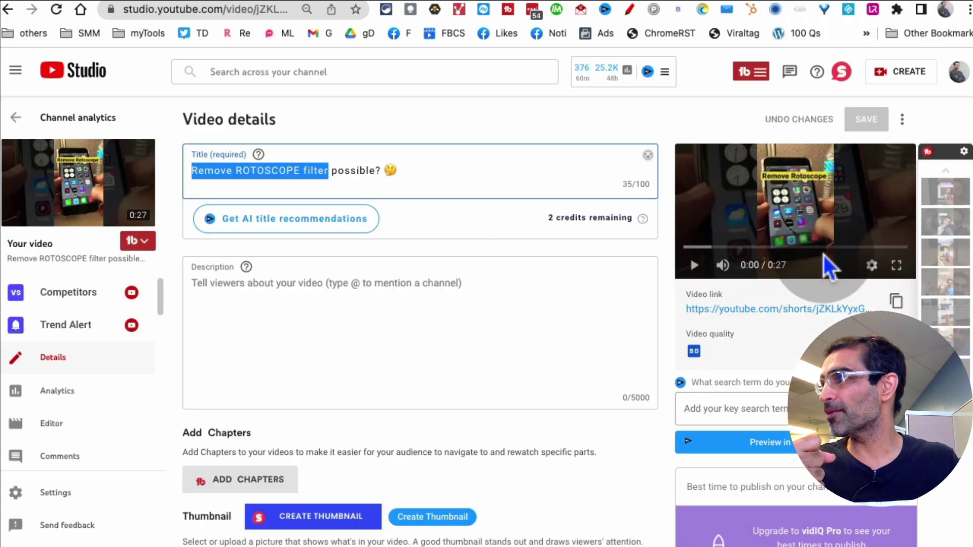
pyautogui.click(761, 84)
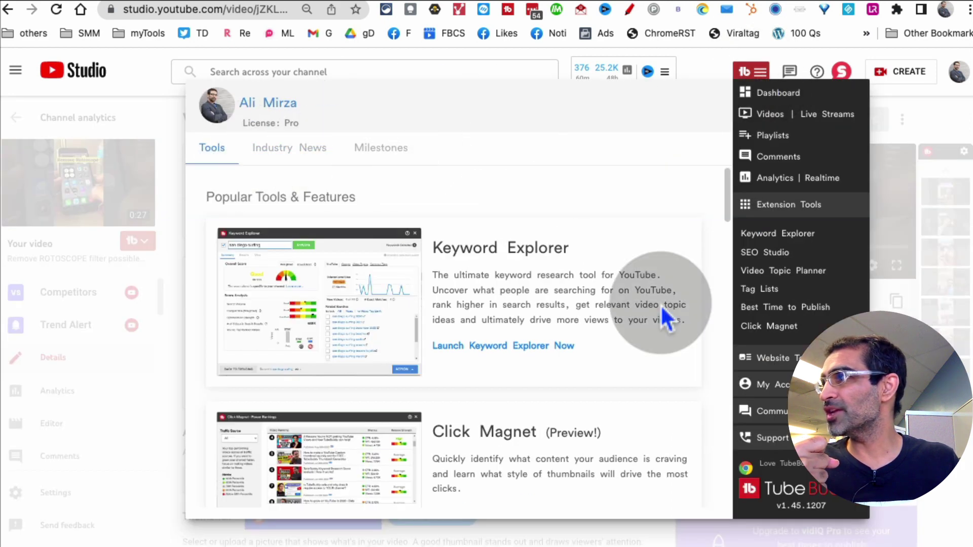
pyautogui.click(777, 233)
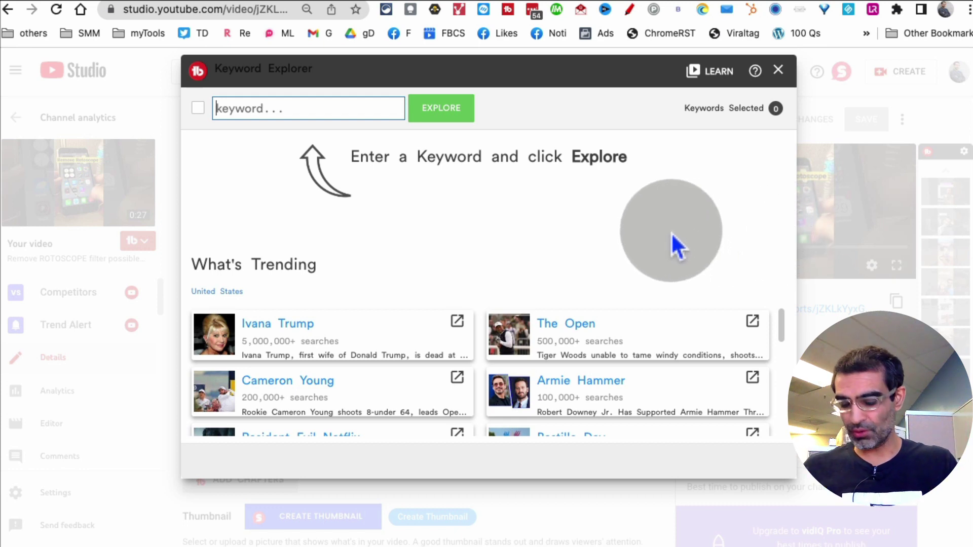
pyautogui.write('Remove ROTOSCOPE filter')
pyautogui.click(443, 112)
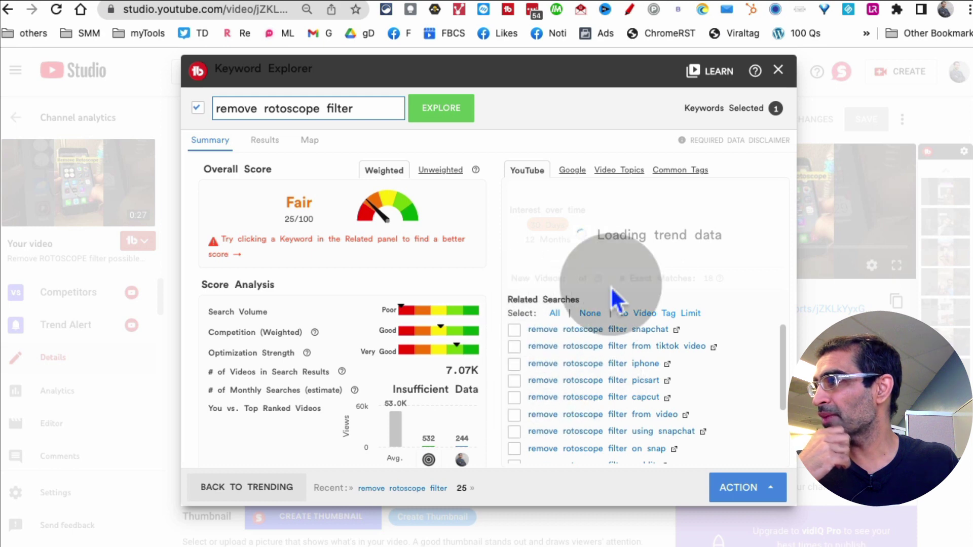
# - Compare YouTube and Google stats for 'remove rotoscope filter', finishing on the Google view
pyautogui.click(576, 175)
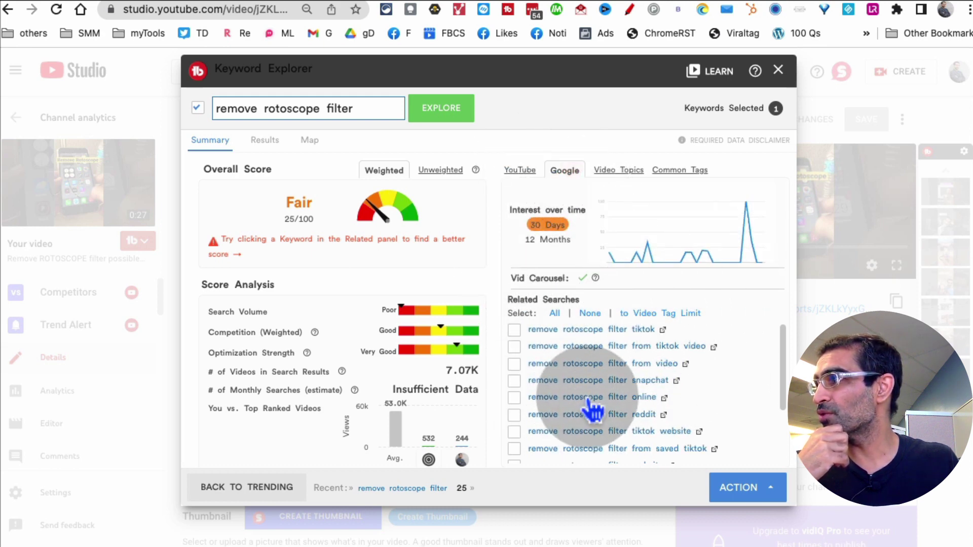
pyautogui.click(526, 170)
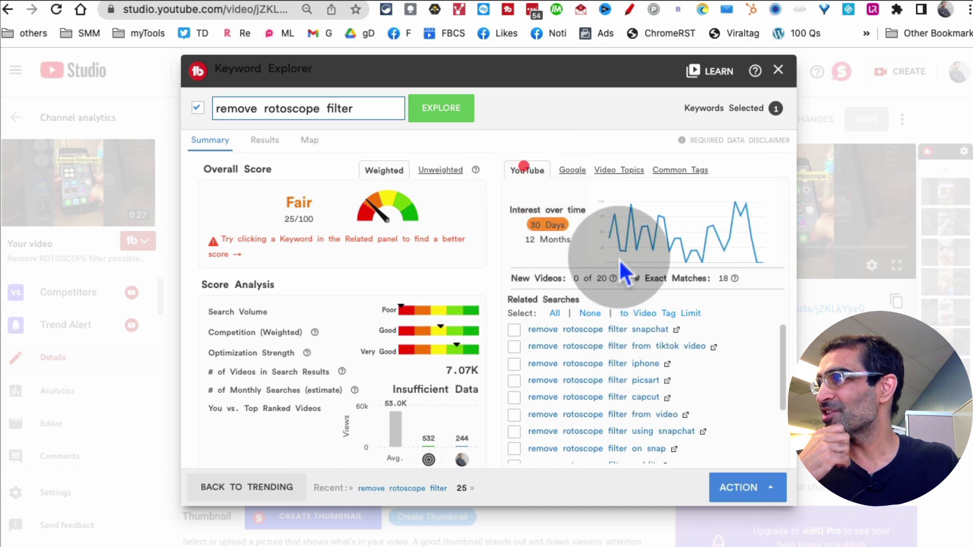
pyautogui.click(575, 173)
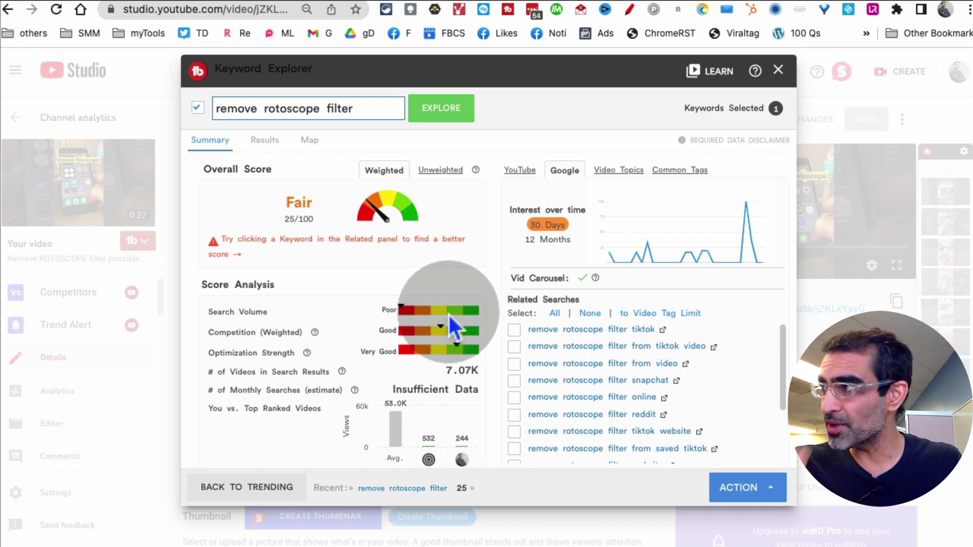
pyautogui.click(523, 172)
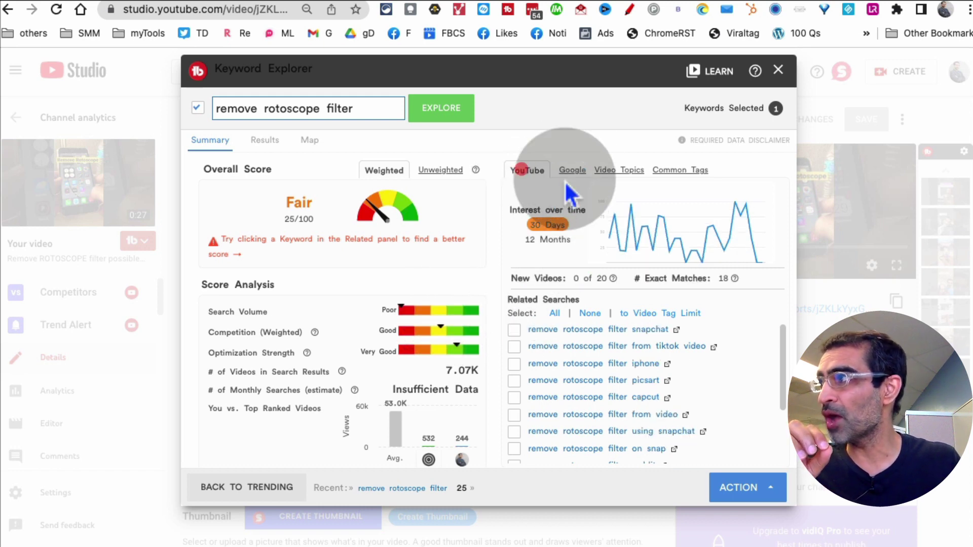
pyautogui.click(566, 172)
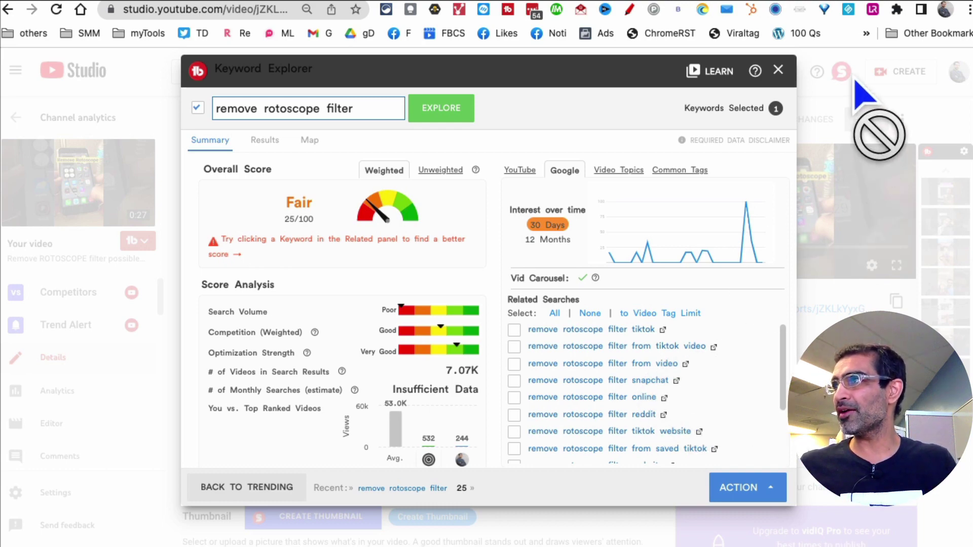
pyautogui.hotkey('ctrl', 'Tab')
pyautogui.tripleClick(281, 86)
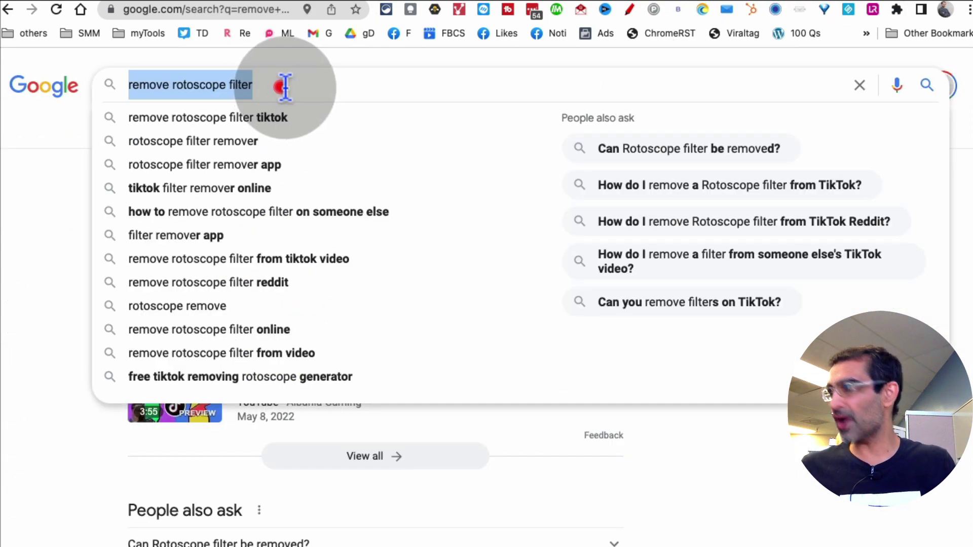
pyautogui.write('instagram')
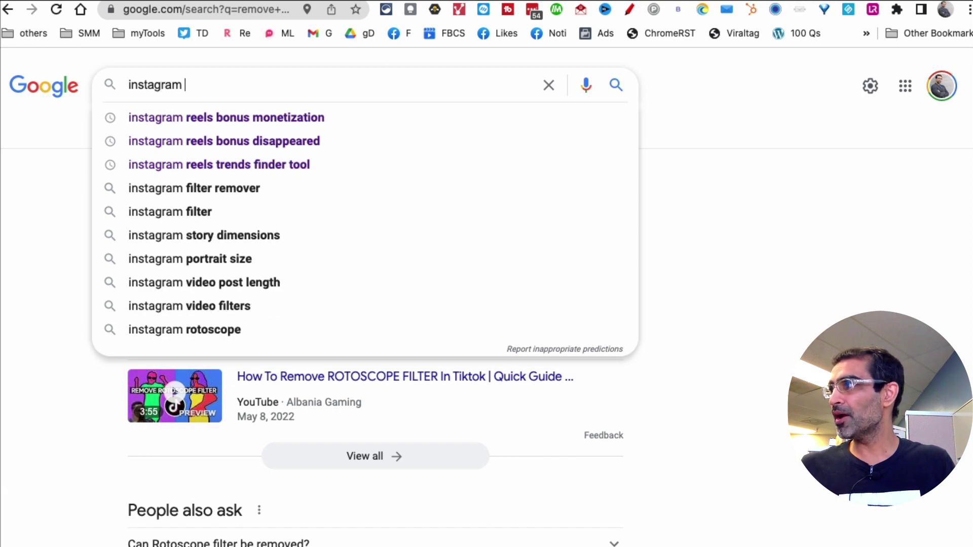
pyautogui.press('Down')
pyautogui.press('Return')
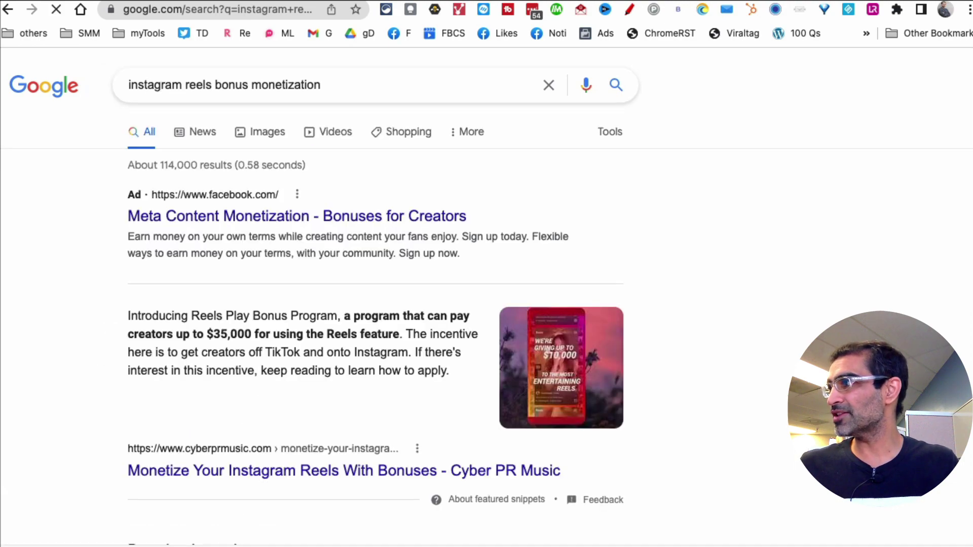
pyautogui.click(762, 328)
pyautogui.scroll(-2, 763, 329)
pyautogui.scroll(-5, 792, 335)
pyautogui.scroll(-3, 794, 338)
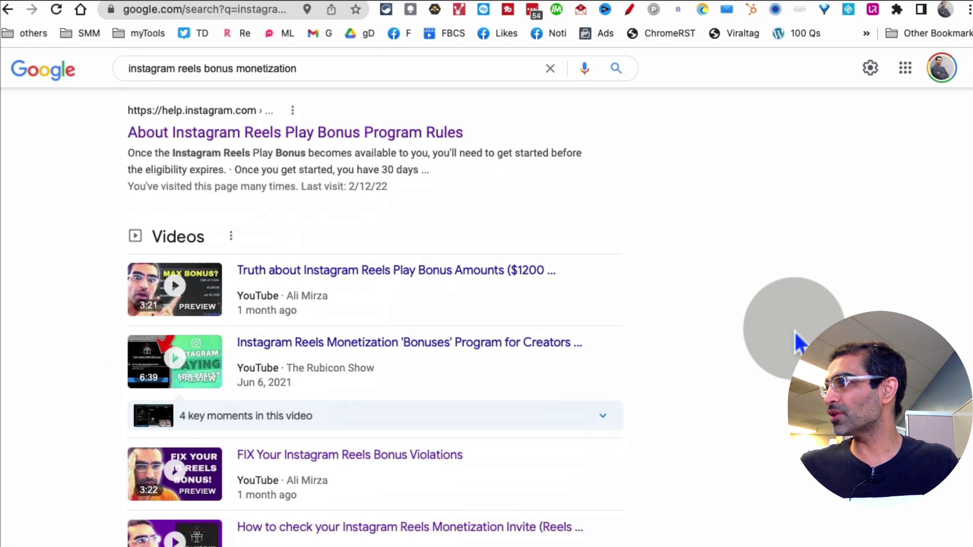
pyautogui.scroll(-2, 795, 343)
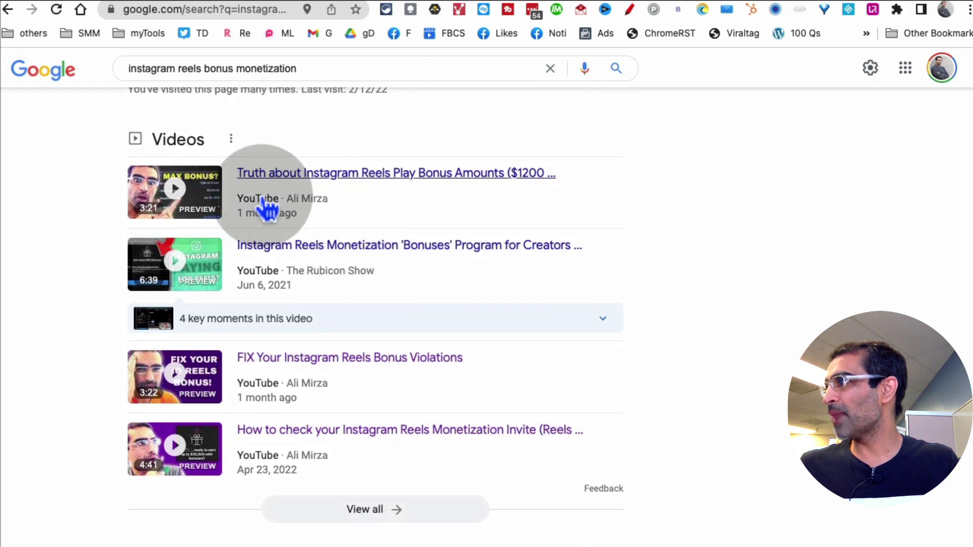
pyautogui.click(312, 311)
pyautogui.click(382, 509)
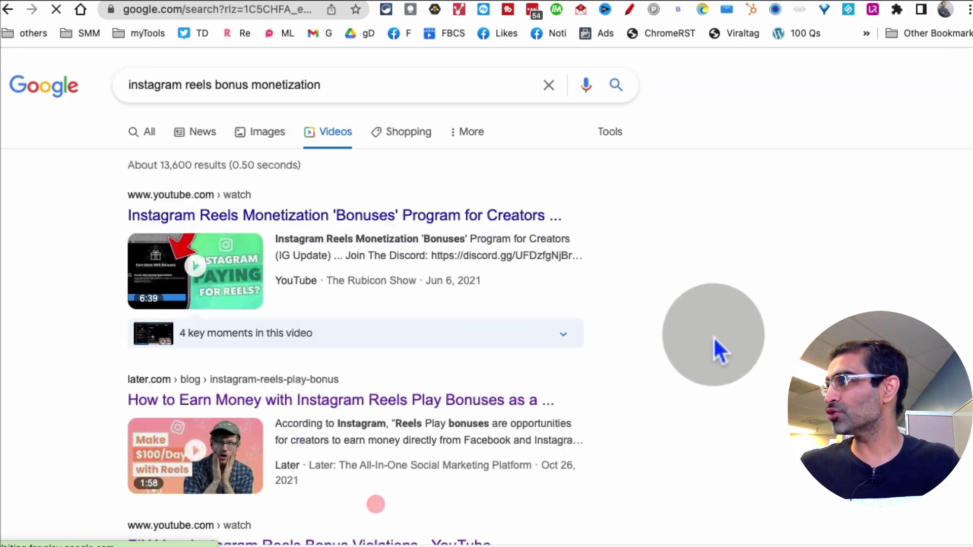
pyautogui.scroll(-5, 714, 336)
pyautogui.scroll(-2, 714, 338)
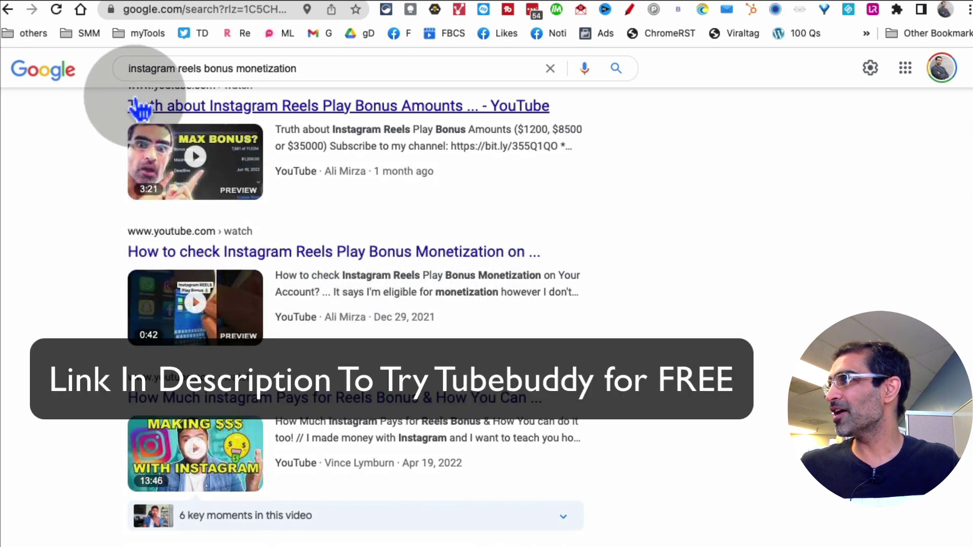
pyautogui.click(317, 63)
pyautogui.click(762, 196)
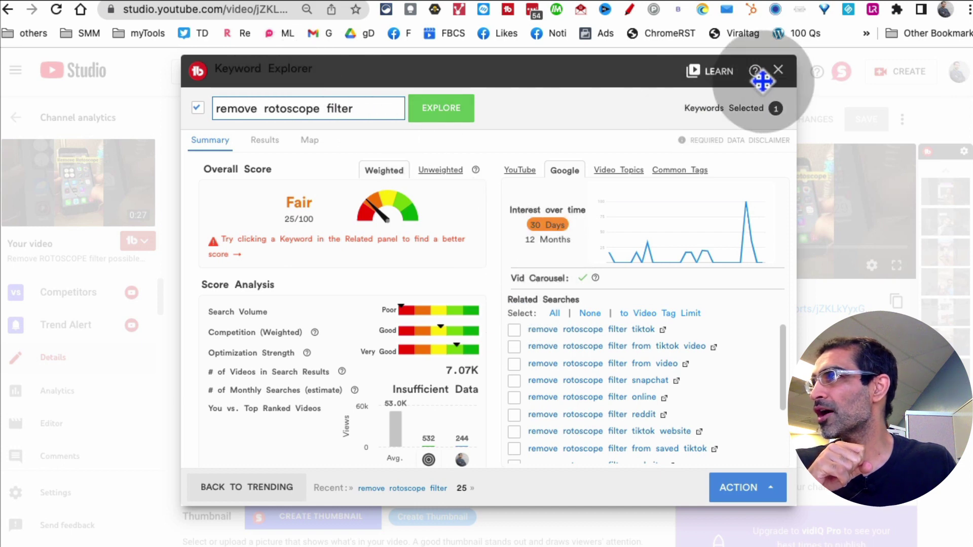
# - Close the Keyword Explorer window to get back to the Rotoscope Short's details
pyautogui.click(781, 71)
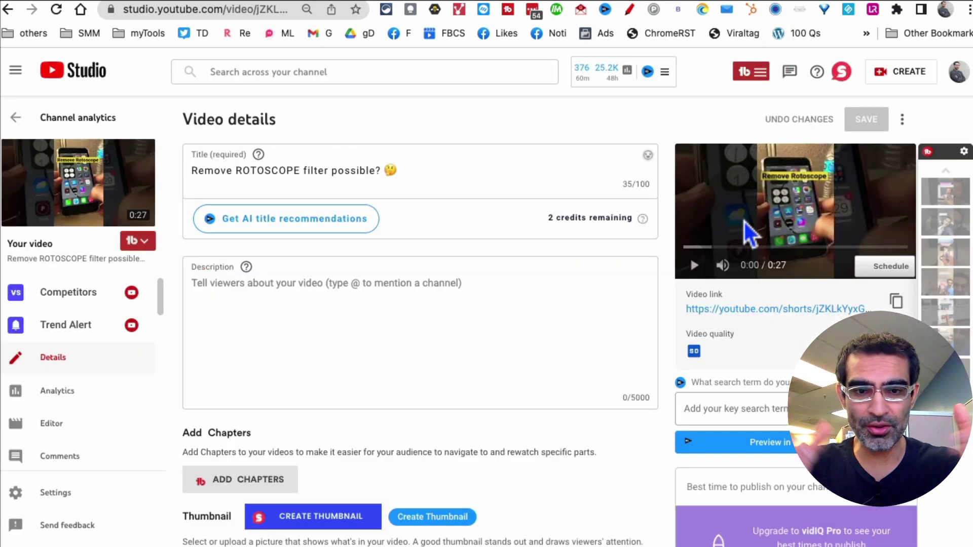